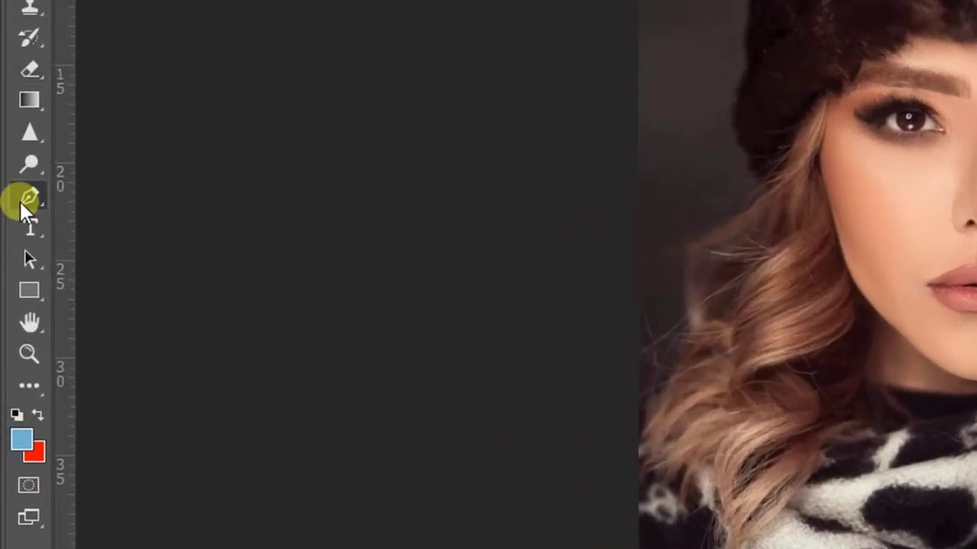
Switch to the Pen Tool and center the view on the woman's lips.
right_click(15, 302)
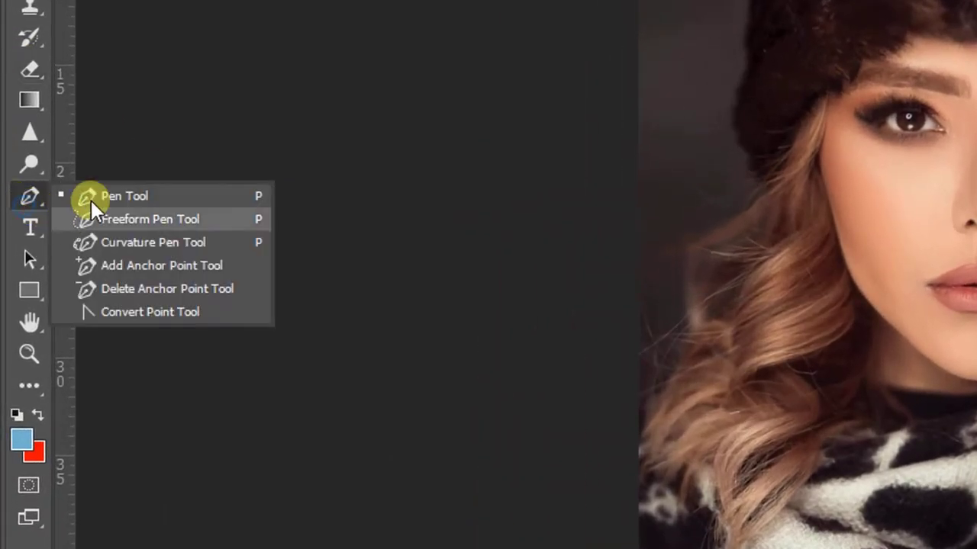
left_click(91, 197)
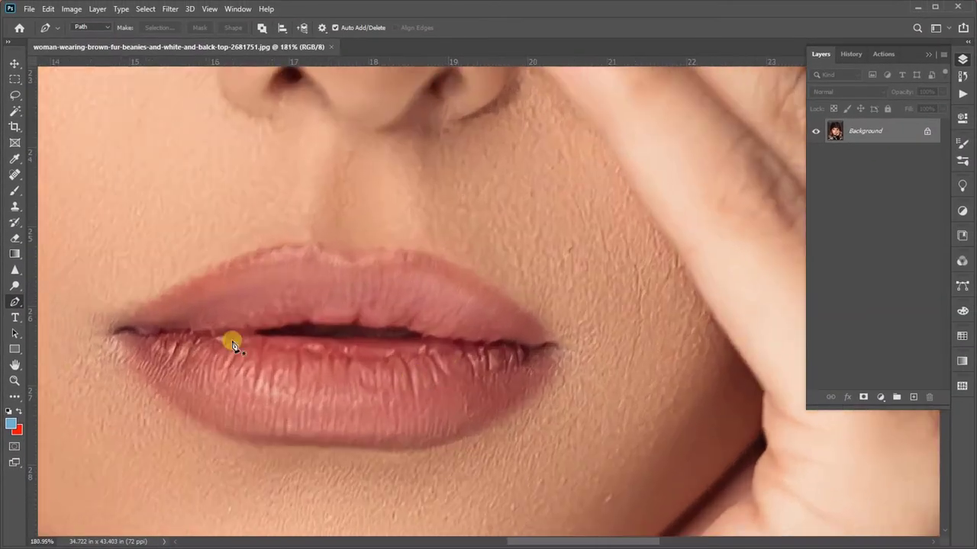
left_click_drag(233, 343, 360, 327)
Place anchor points around the lip outline and refine the left corner anchor.
left_click(271, 313)
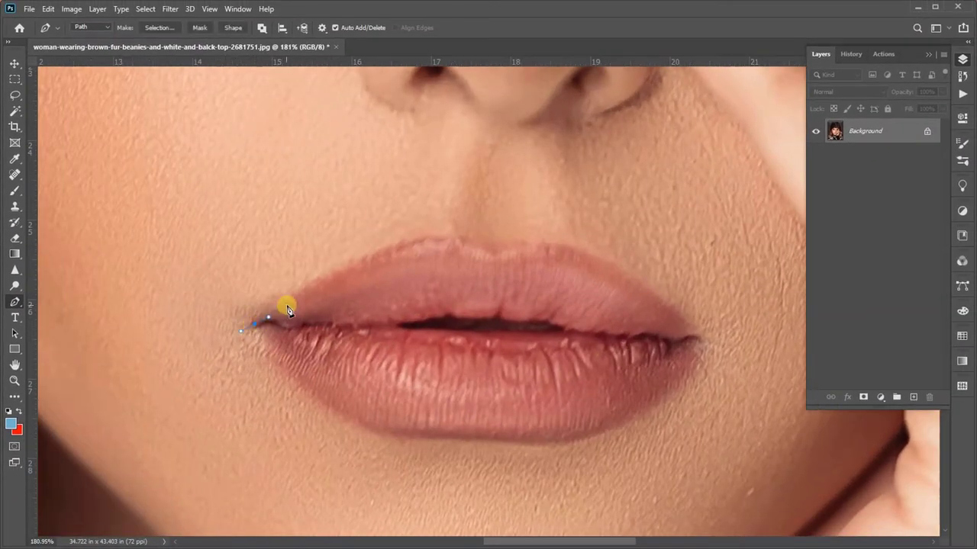
left_click(339, 273)
left_click(366, 263)
left_click(397, 249)
left_click(448, 240)
left_click(422, 243)
left_click(469, 248)
left_click(484, 252)
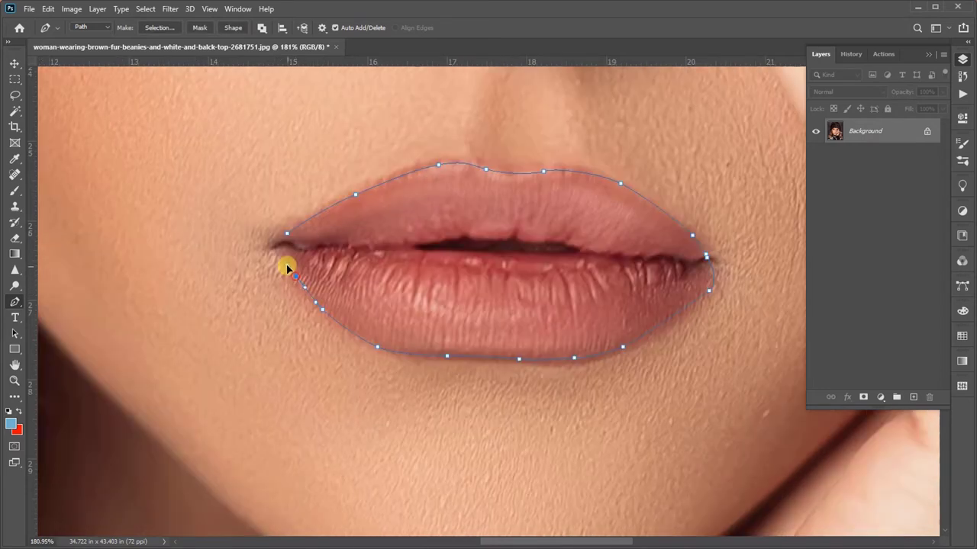
left_click_drag(281, 244, 321, 252)
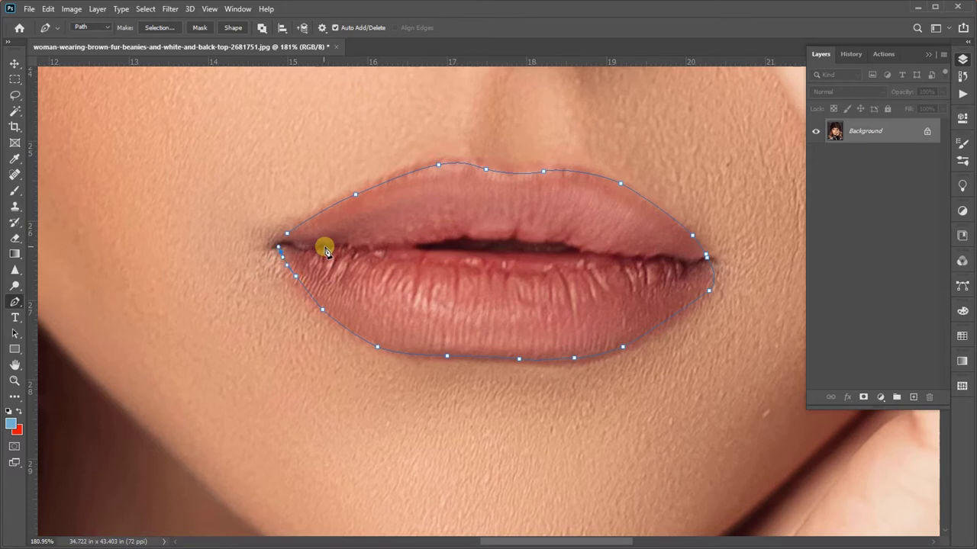
Load the lip path as a selection feathered by 5 pixels.
key("ctrl+Return")
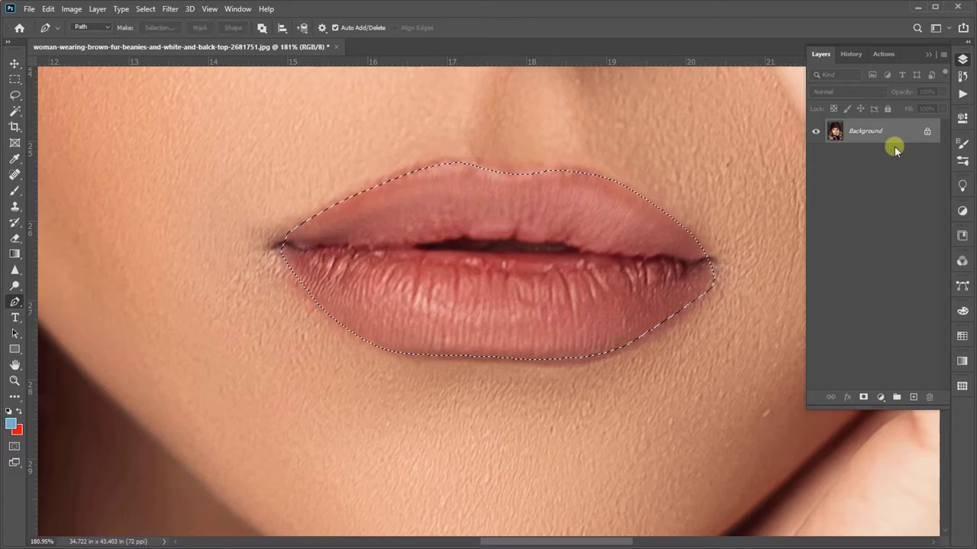
key("shift+F6")
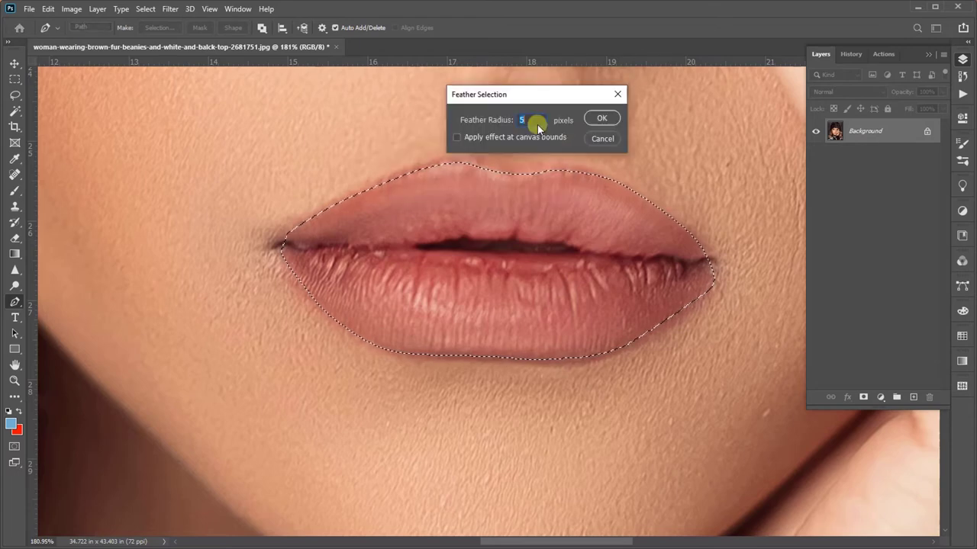
left_click(602, 118)
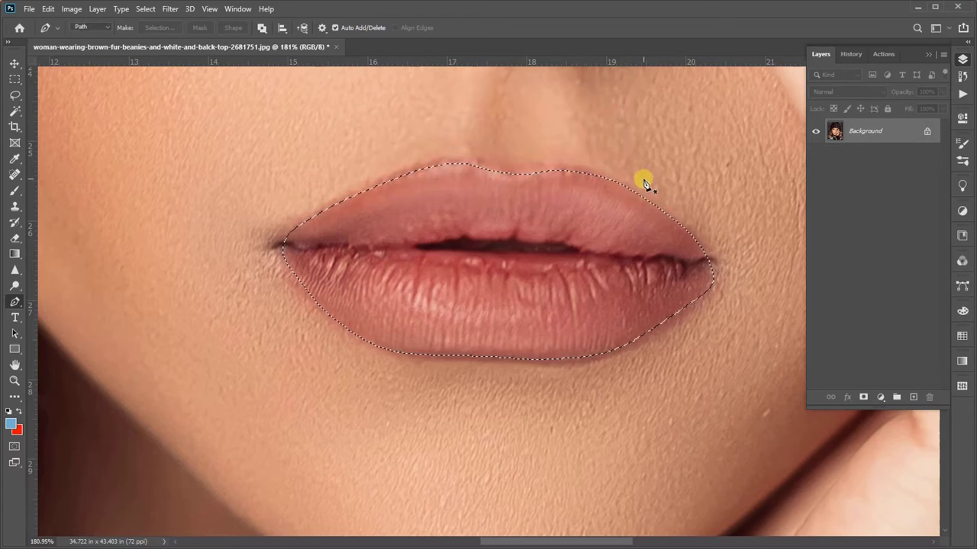
Copy the lips to Layer 1 and briefly hide the Background to check them.
key("ctrl+j")
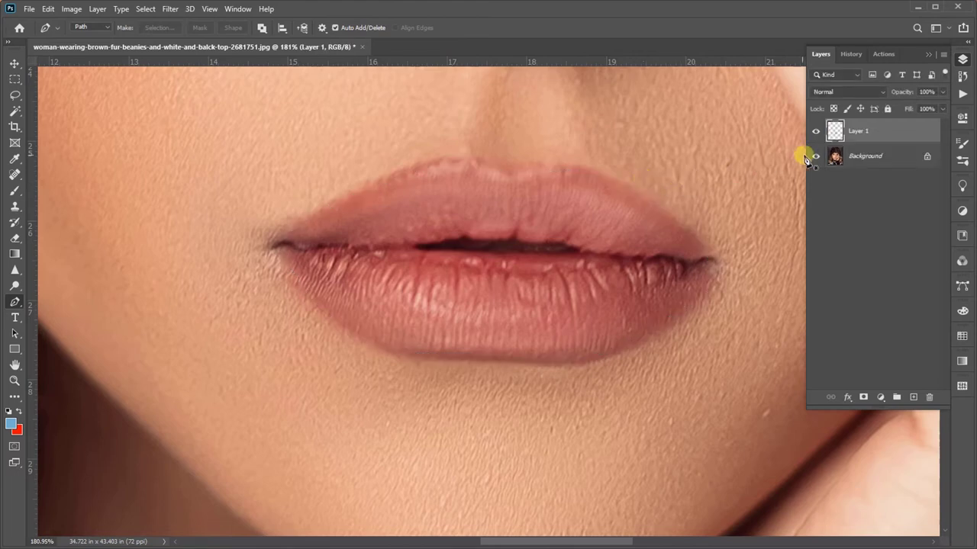
left_click(814, 155)
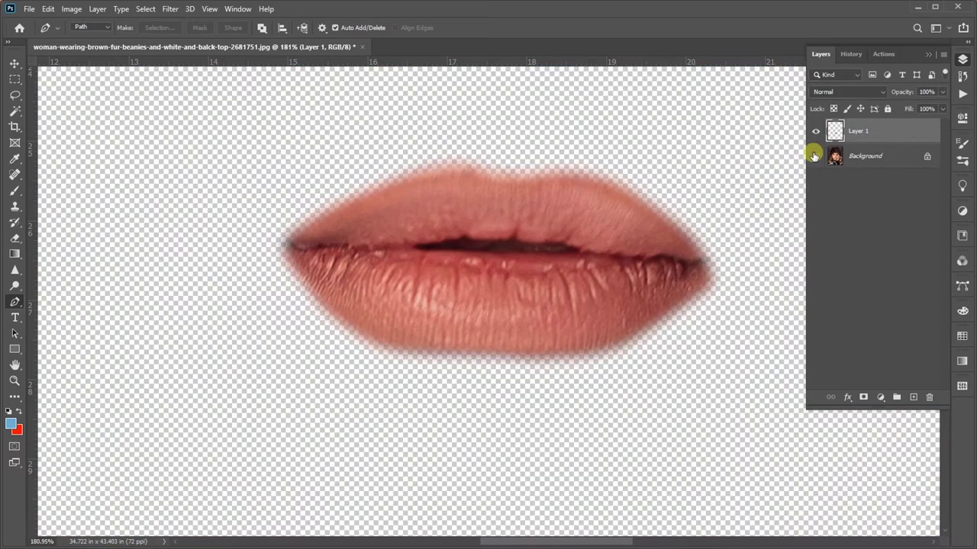
left_click(815, 155)
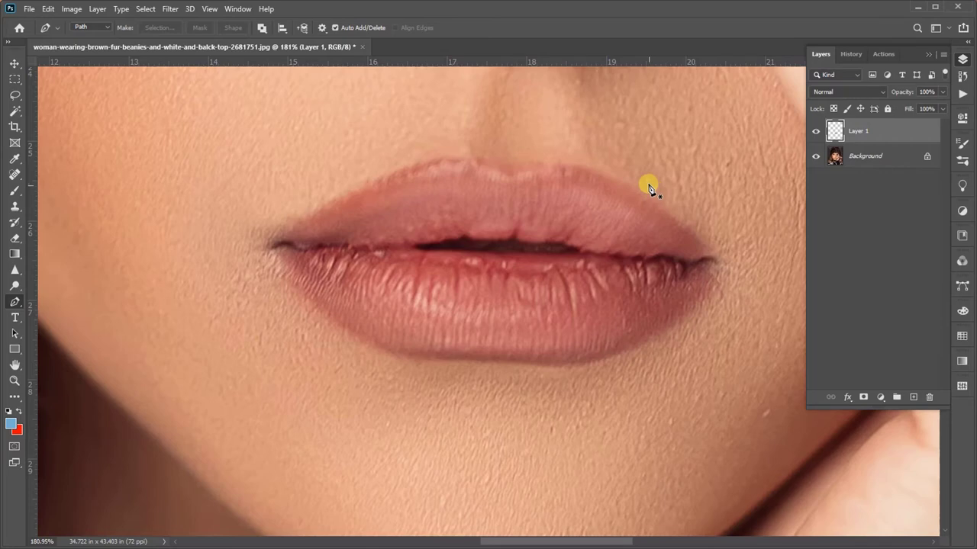
Add a pure red ff0000 Solid Color fill layer and begin renaming it 'lip colour'.
left_click(882, 398)
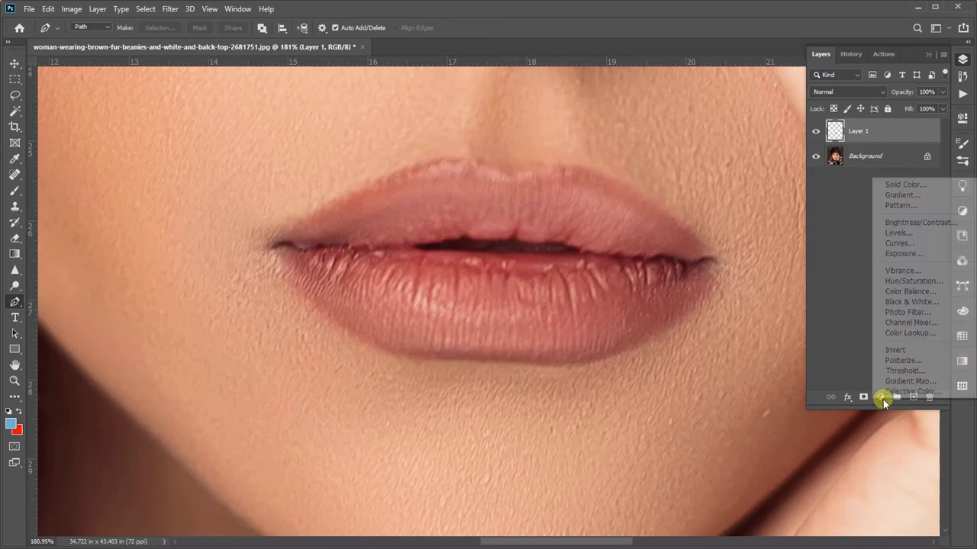
left_click(904, 186)
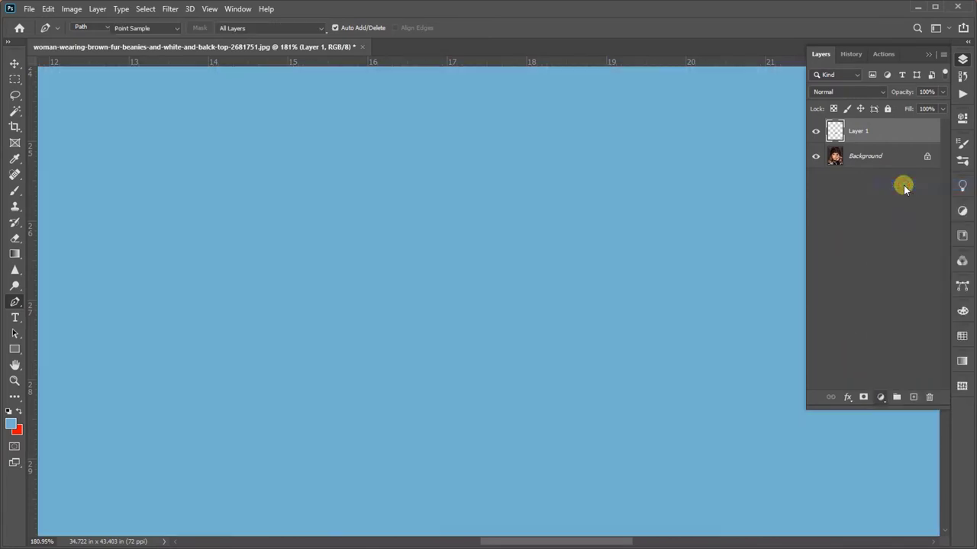
left_click_drag(823, 239, 828, 200)
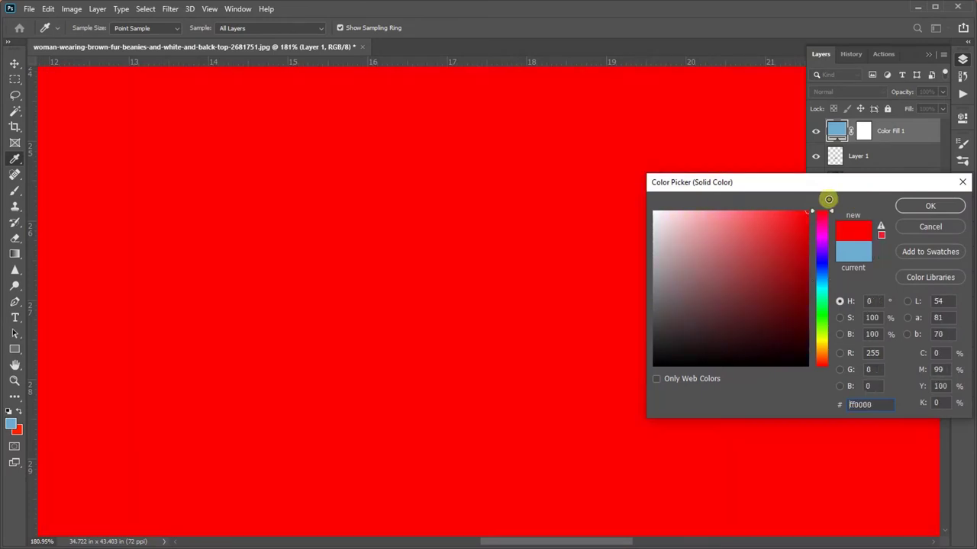
left_click(927, 208)
double_click(885, 130)
type("lip colour")
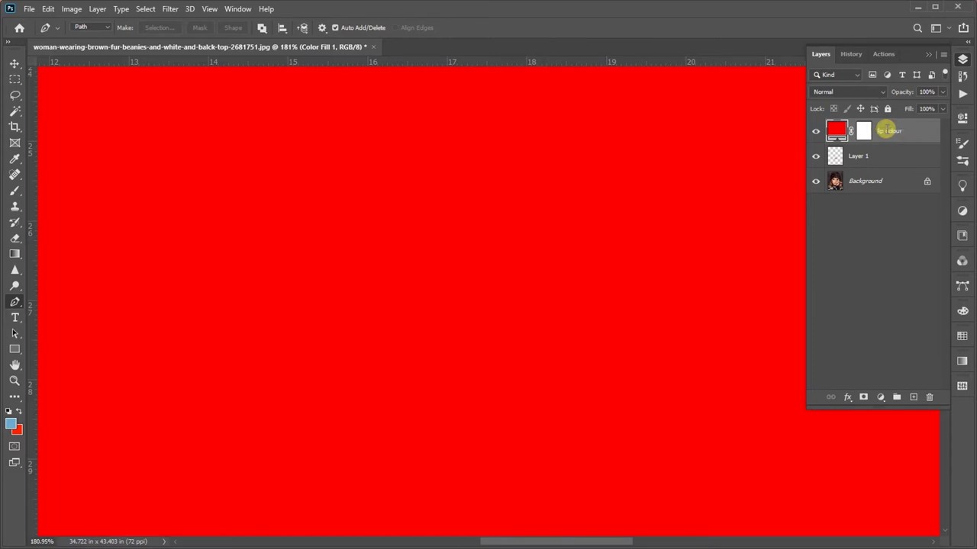
Clip the lip colour fill to Layer 1 and split Underlying Layer Blend If to 16/255.
right_click(894, 130)
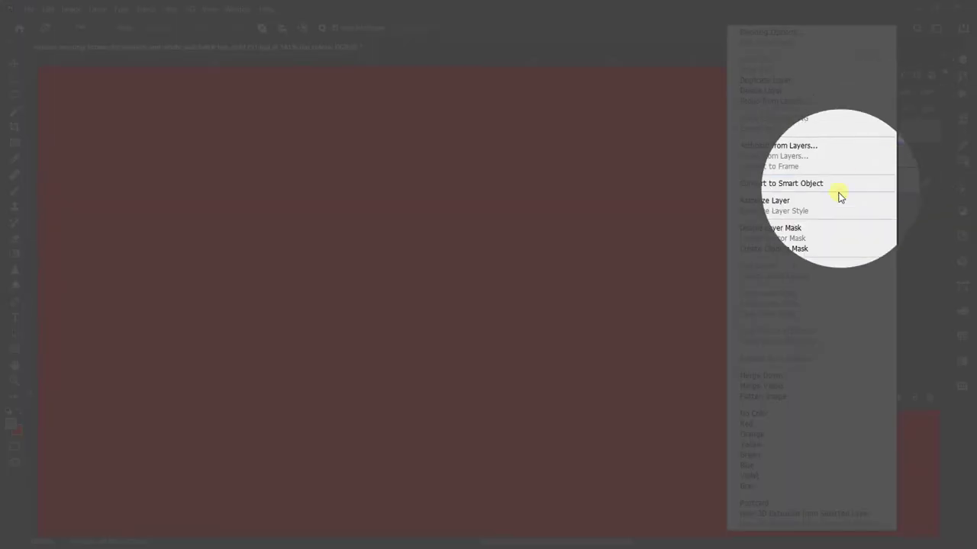
left_click(785, 250)
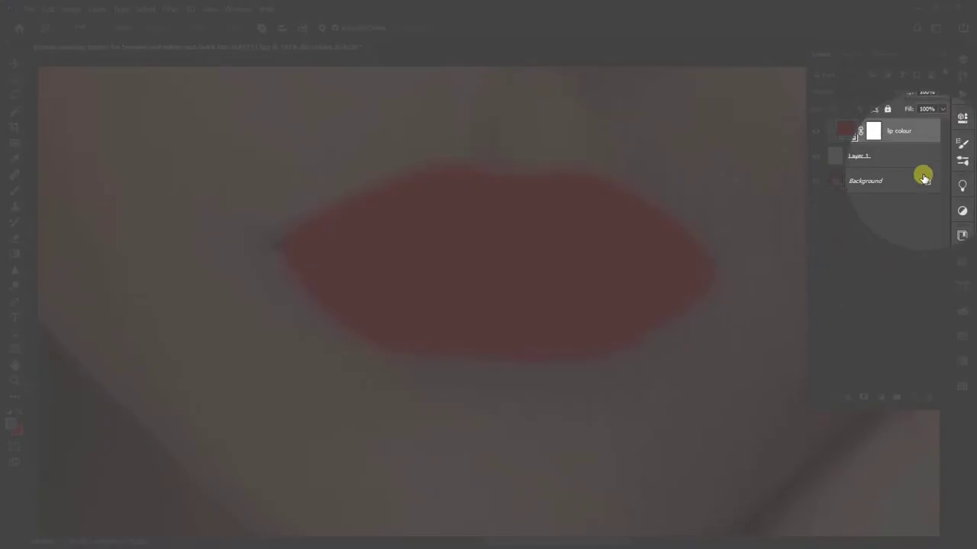
double_click(927, 130)
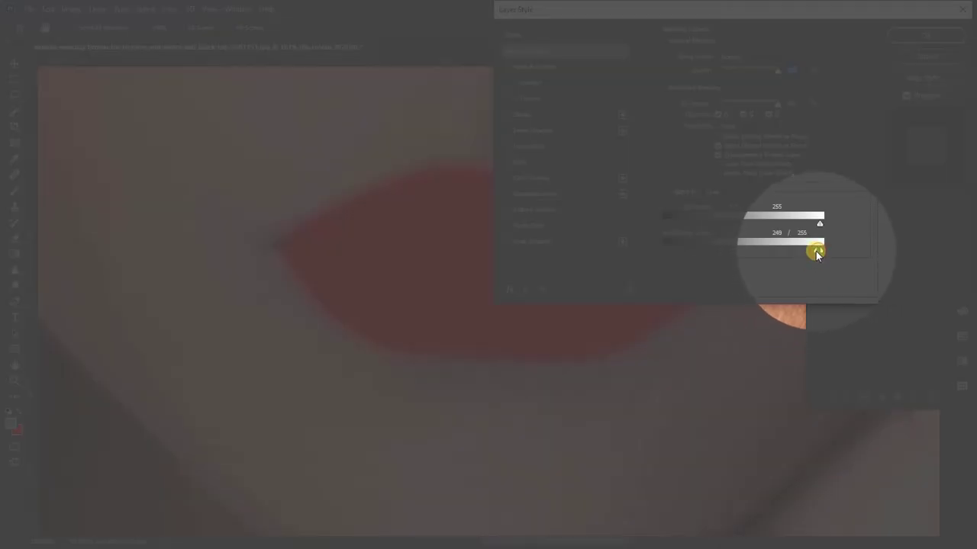
left_click_drag(815, 252, 703, 254)
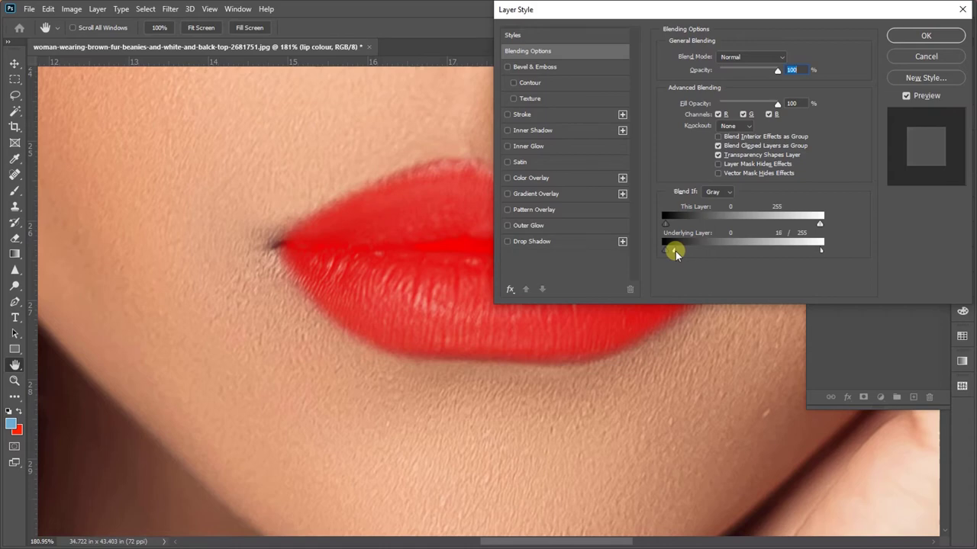
left_click(908, 37)
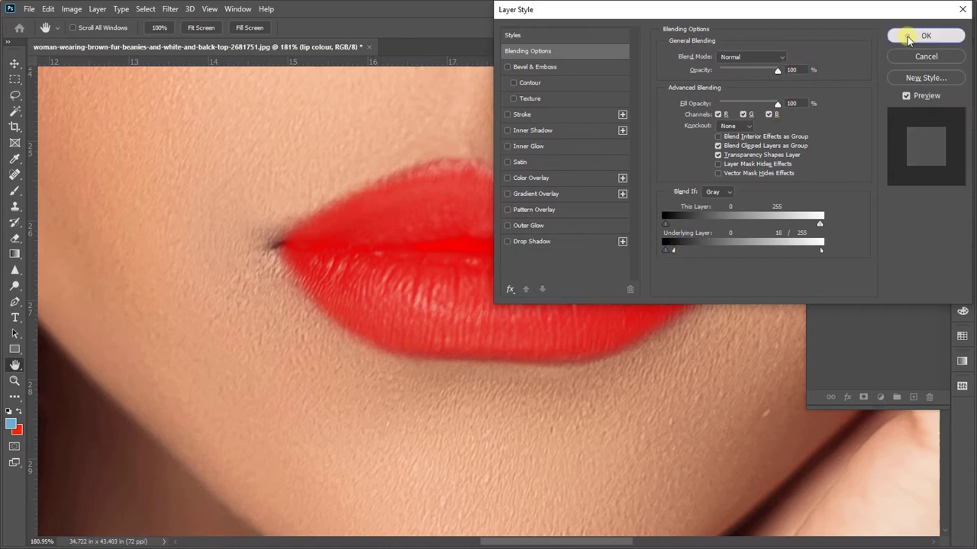
scroll(610, 268, "up", 2)
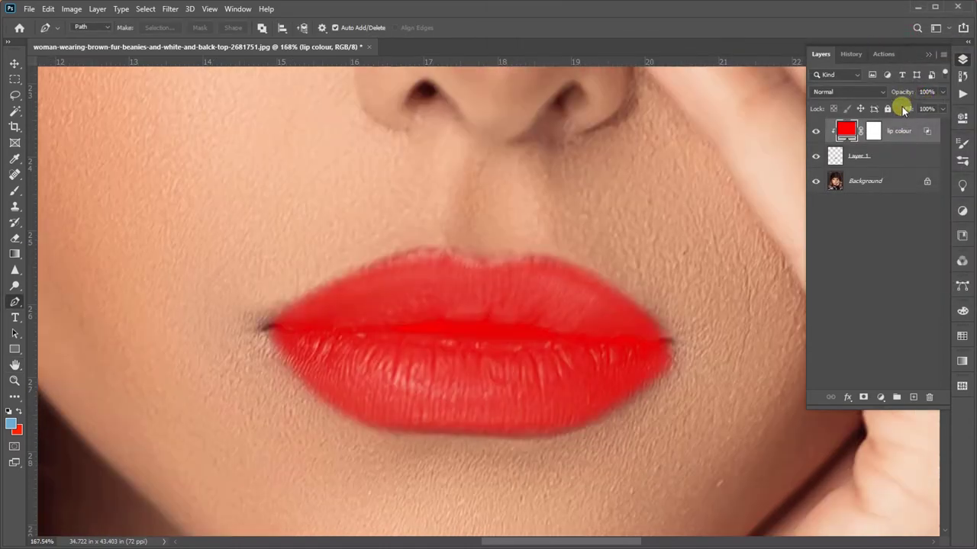
mouse_move(911, 91)
left_mouse_down()
mouse_move(883, 91)
mouse_move(911, 92)
mouse_move(904, 95)
left_mouse_up()
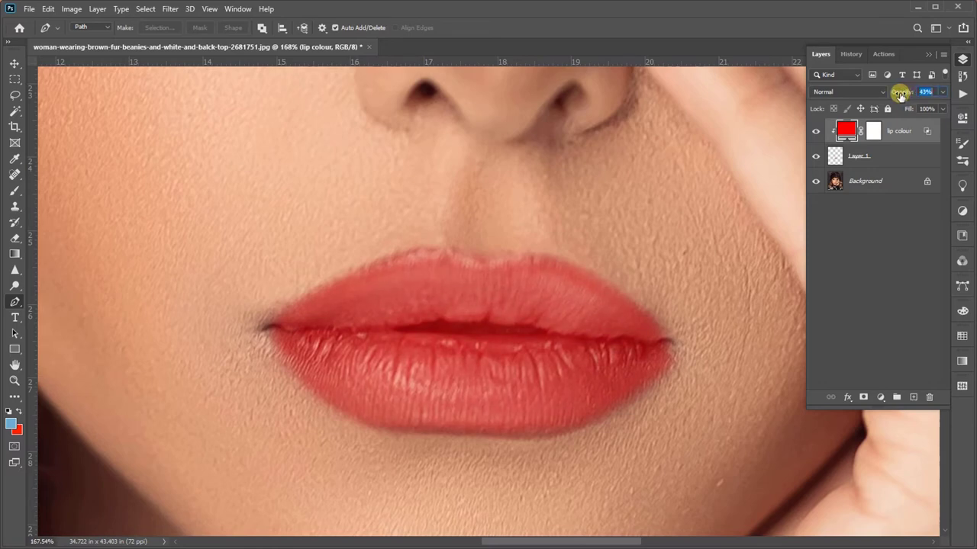
left_click(864, 249)
scroll(523, 287, "down", 5)
scroll(524, 287, "down", 3)
scroll(567, 272, "down", 2)
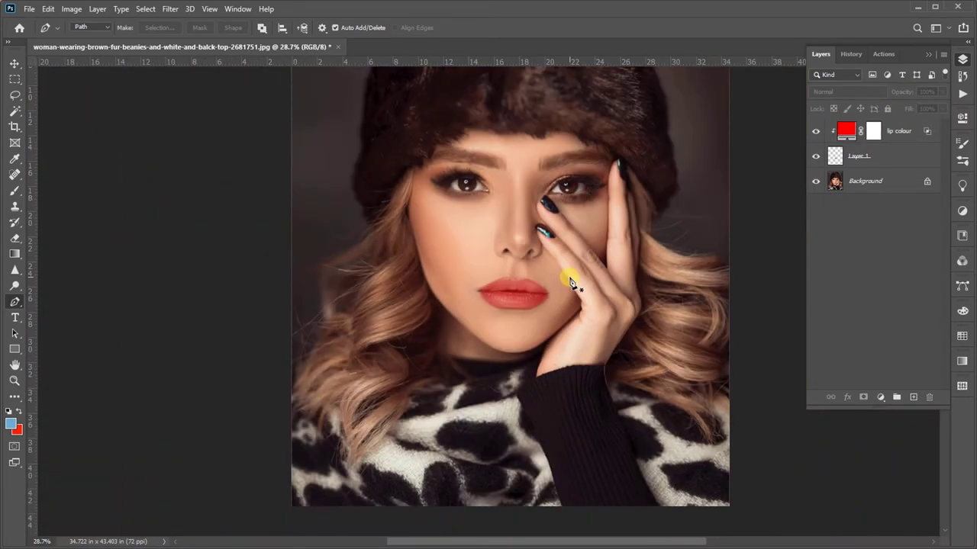
scroll(567, 273, "down", 2)
key("ctrl+0")
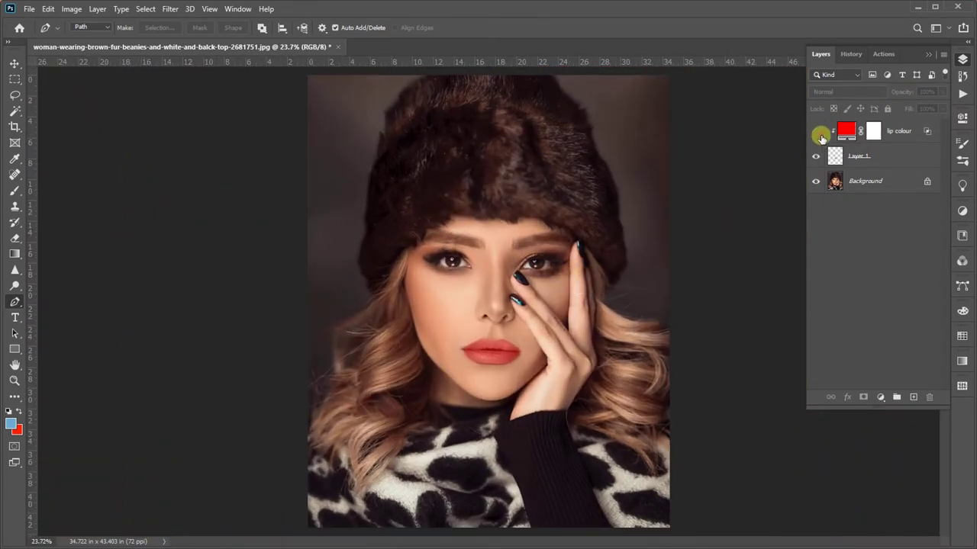
left_click(816, 131)
left_click(816, 131)
scroll(534, 371, "up", 4)
scroll(493, 377, "up", 4)
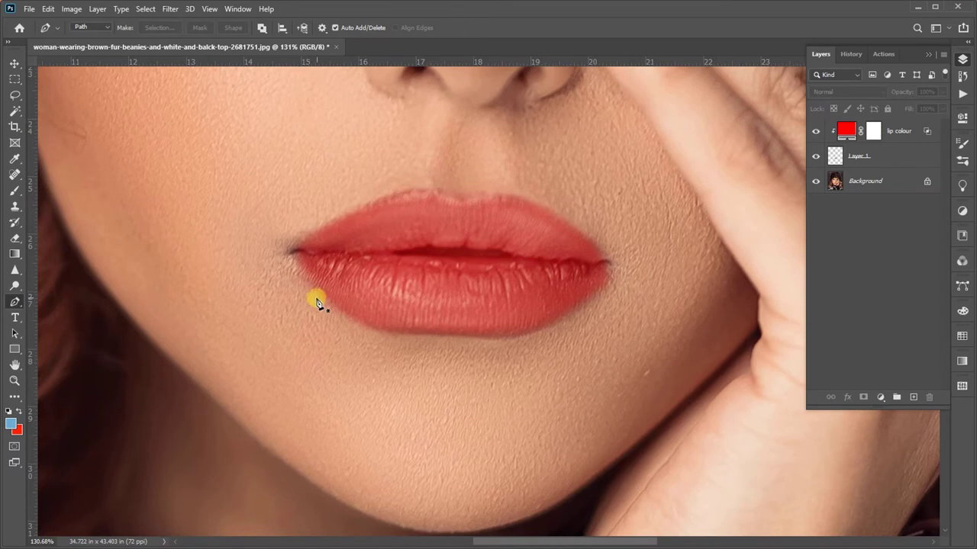
scroll(564, 336, "up", 1)
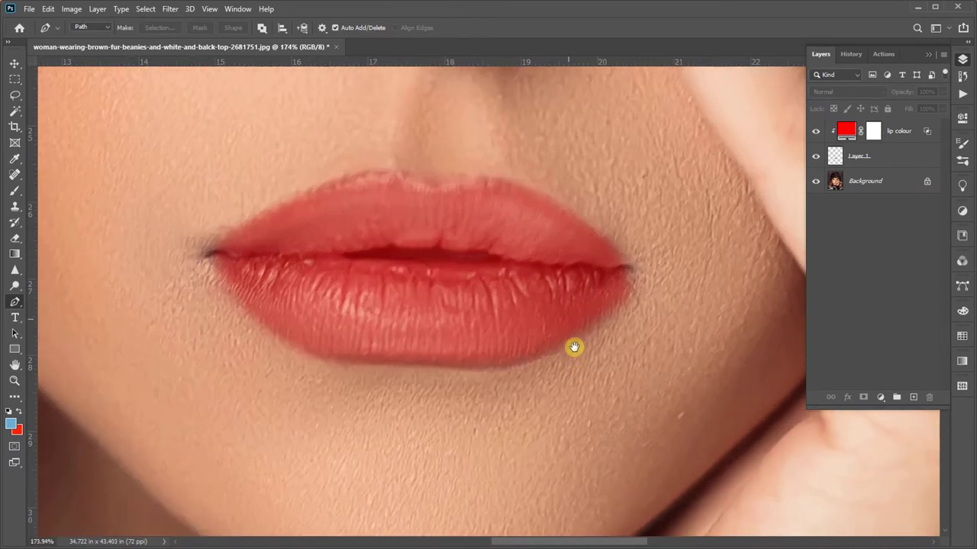
Target the lip colour layer mask and select the Brush Tool at size 30.
left_click(874, 133)
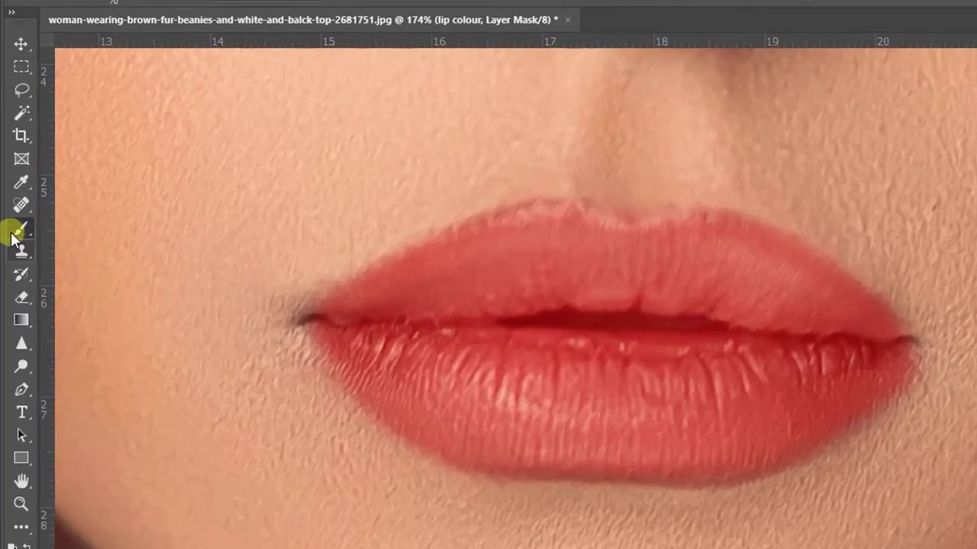
right_click(15, 191)
left_click(76, 281)
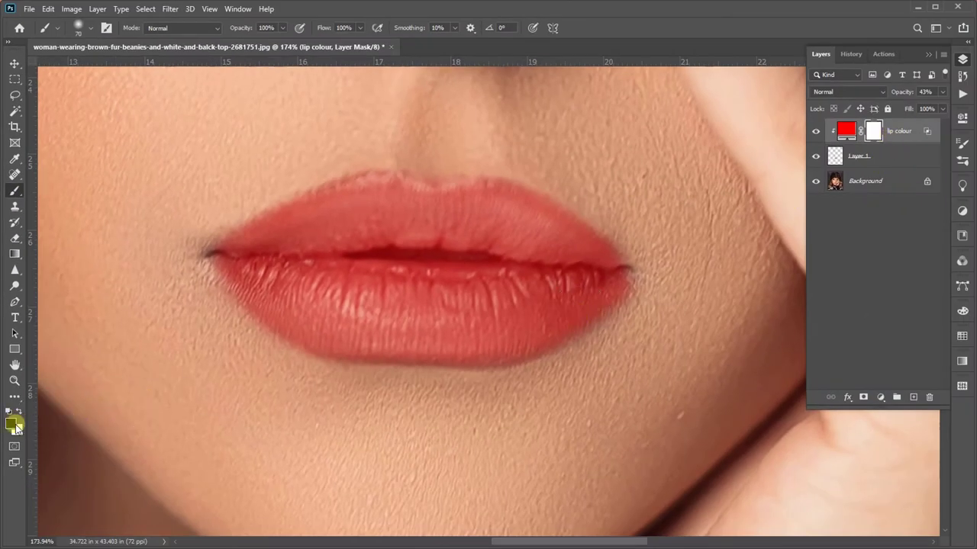
scroll(661, 425, "up", 2)
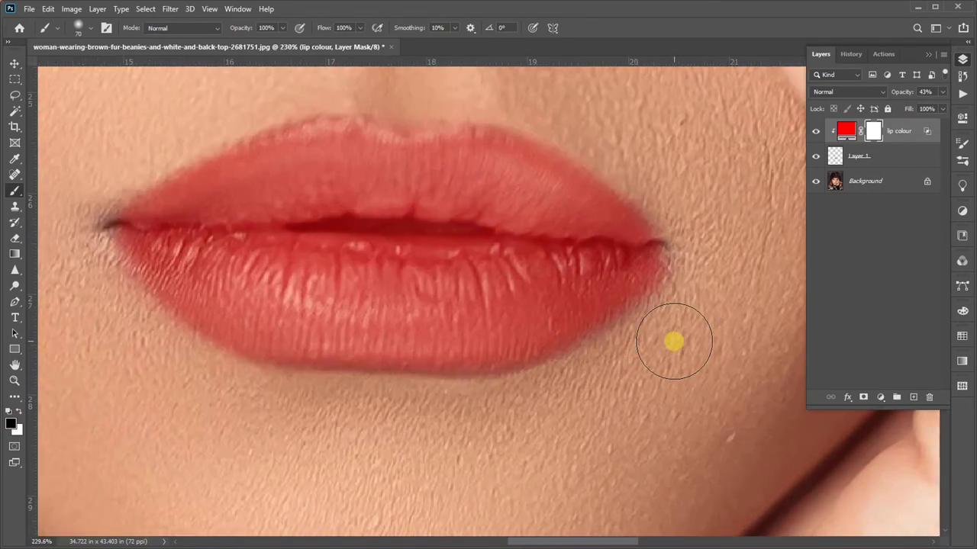
key("bracketleft")
key("bracketleft")
key("bracketleft")
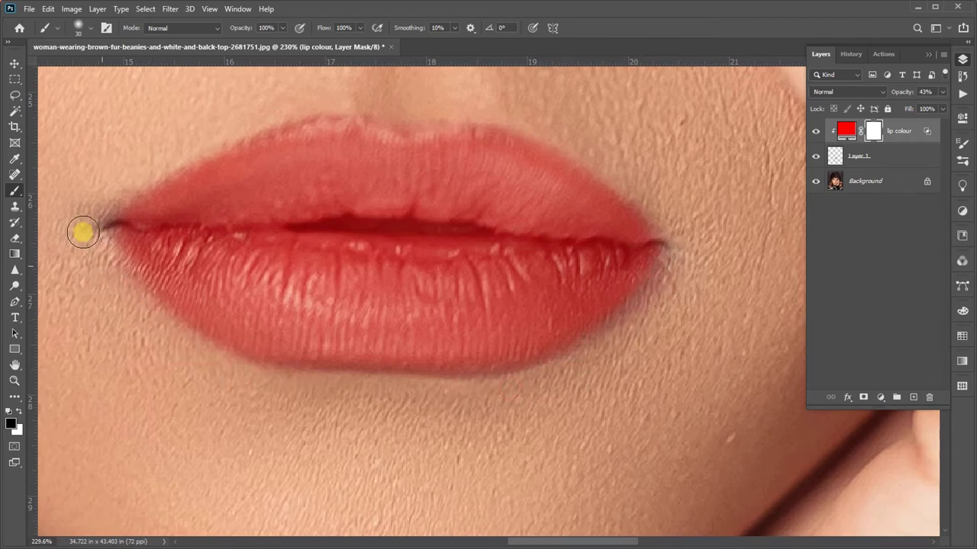
scroll(163, 343, "up", 2)
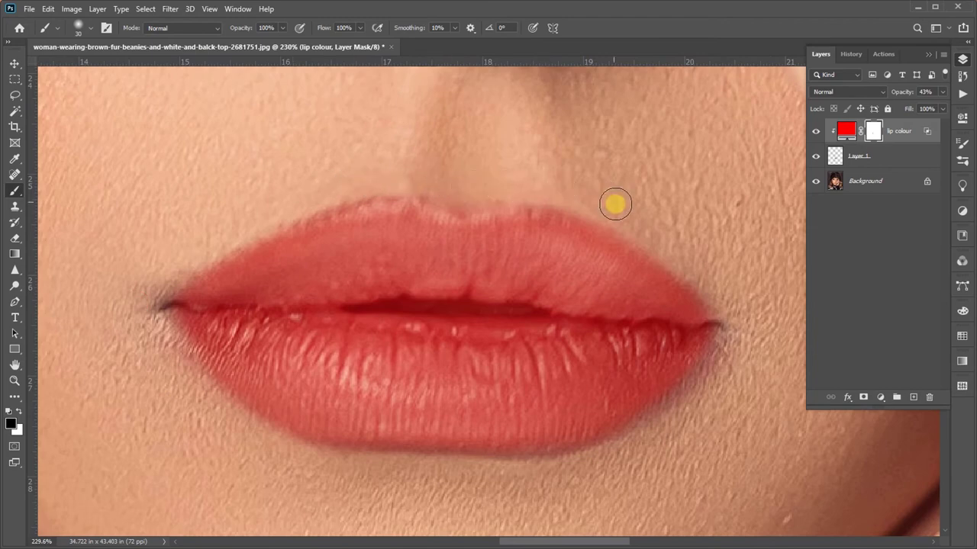
scroll(695, 419, "down", 3)
scroll(680, 371, "down", 3)
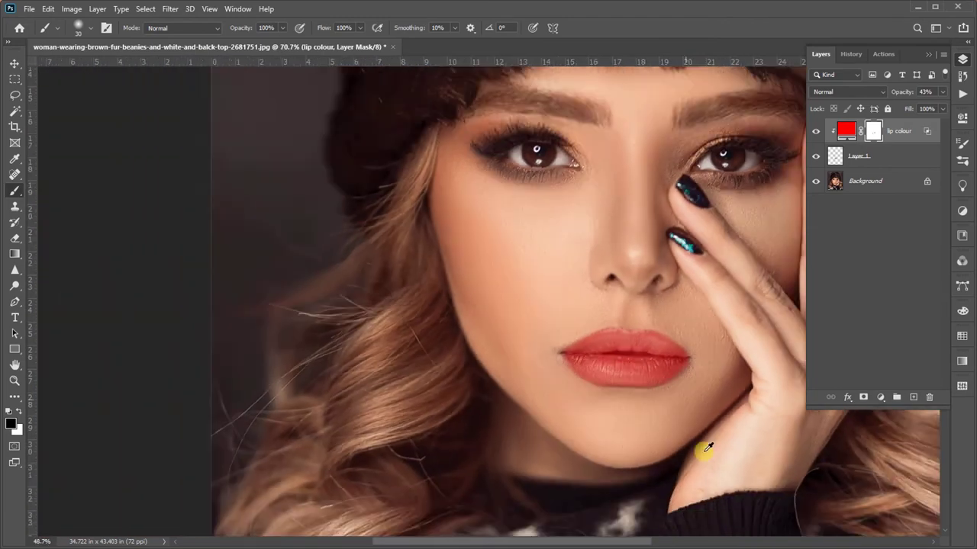
scroll(656, 443, "down", 1)
scroll(559, 366, "down", 1)
left_click_drag(562, 366, 488, 357)
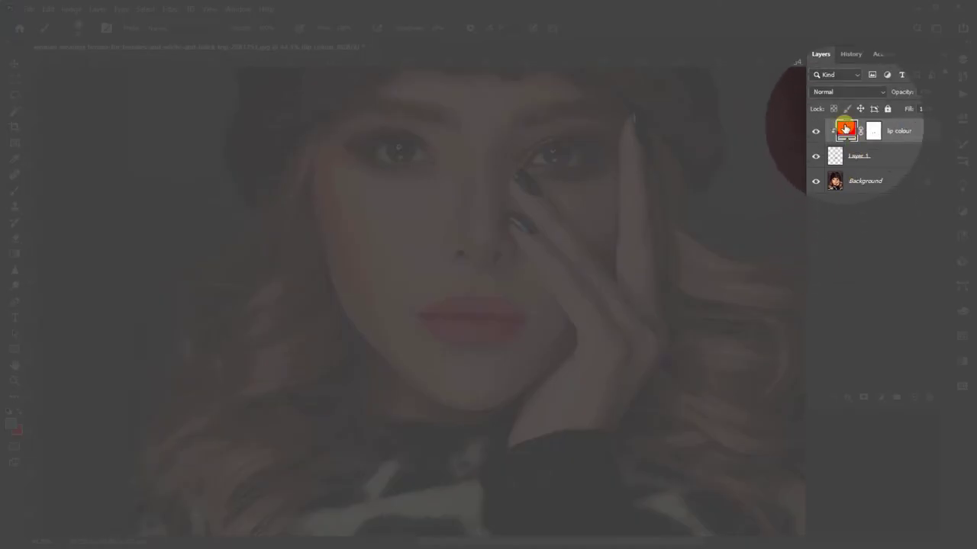
double_click(847, 131)
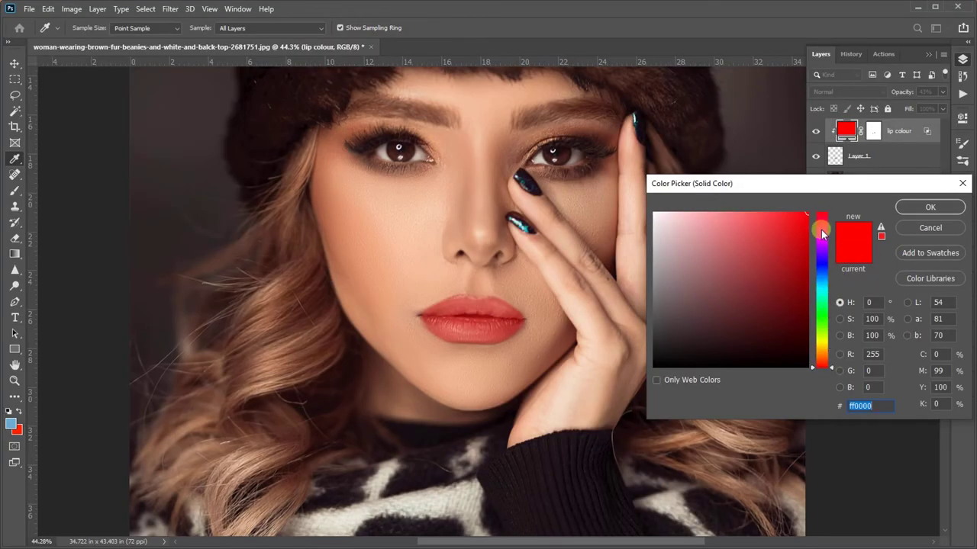
mouse_move(813, 227)
left_mouse_down()
mouse_move(823, 282)
mouse_move(811, 372)
left_mouse_up()
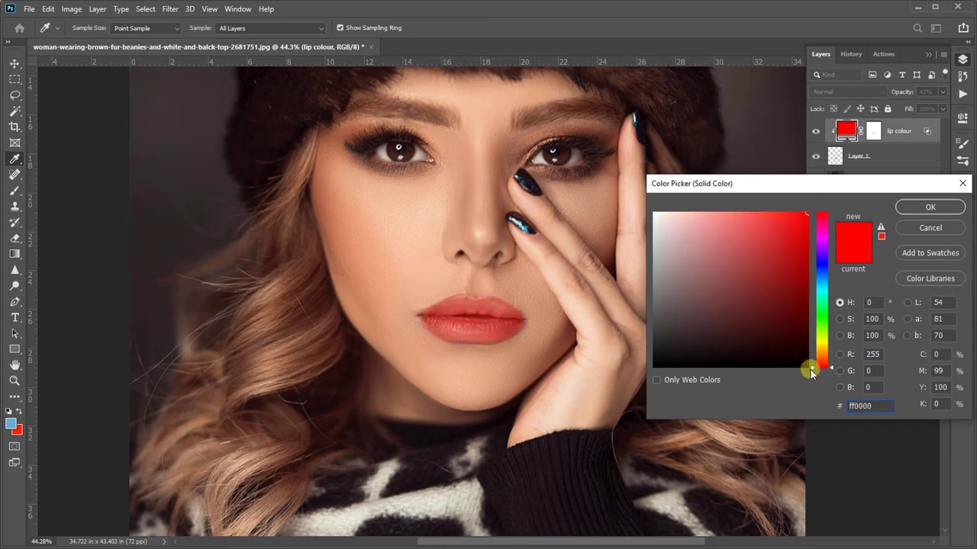
left_click_drag(824, 258, 815, 374)
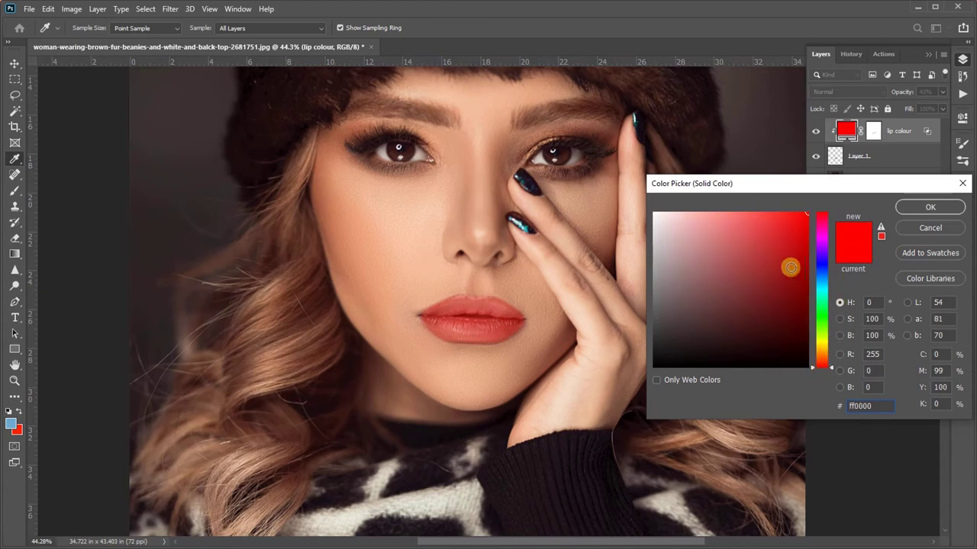
left_click(930, 207)
key("b")
scroll(622, 246, "down", 5)
scroll(623, 246, "up", 2)
scroll(606, 261, "down", 2)
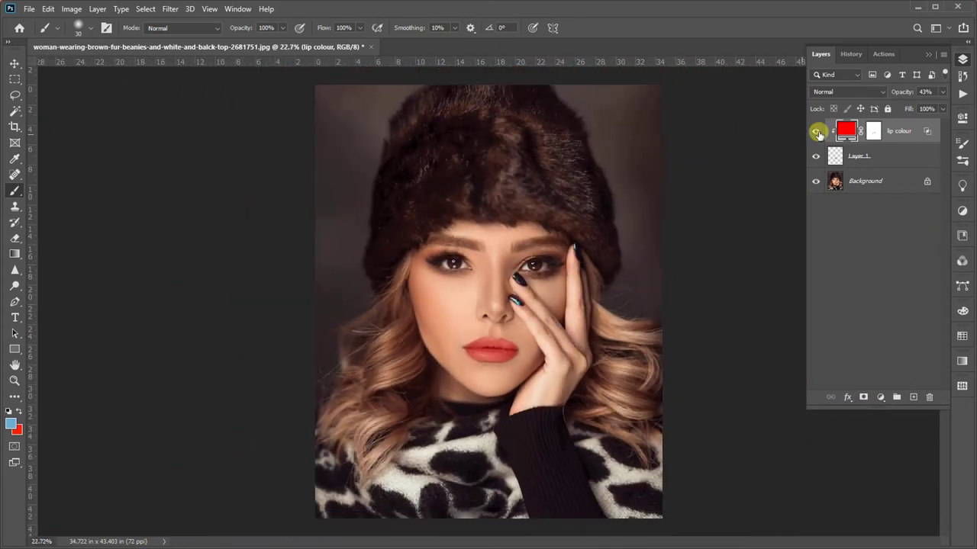
Toggle the lip colour layer's visibility off and on to compare.
left_click(816, 131)
left_click(816, 131)
scroll(452, 330, "up", 1)
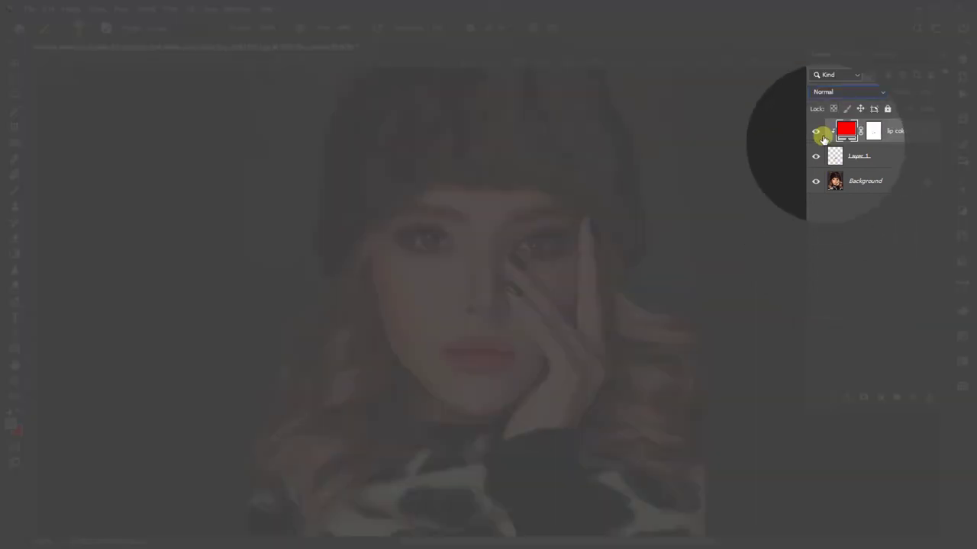
Try Darken and Multiply blend modes on the lip colour layer, then settle on Soft Light.
left_click(827, 92)
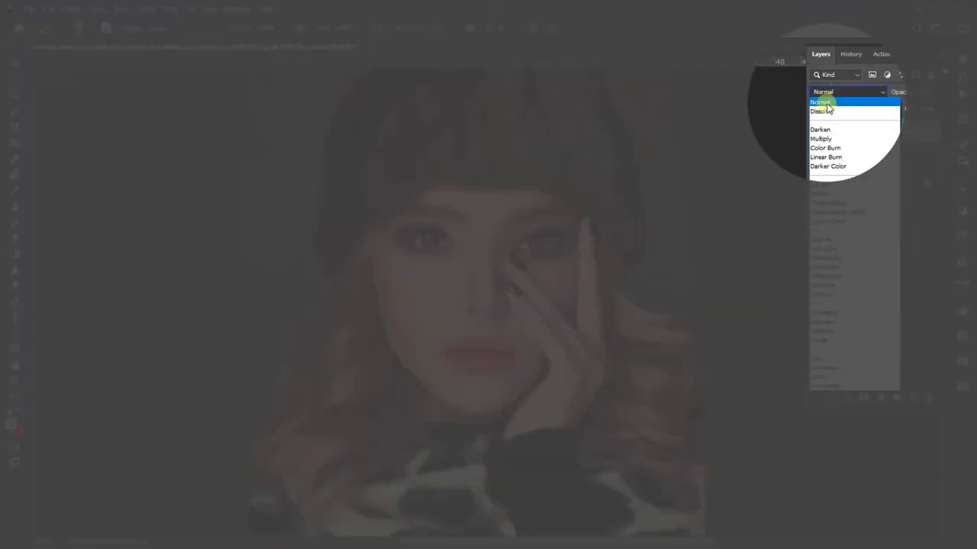
left_click(823, 129)
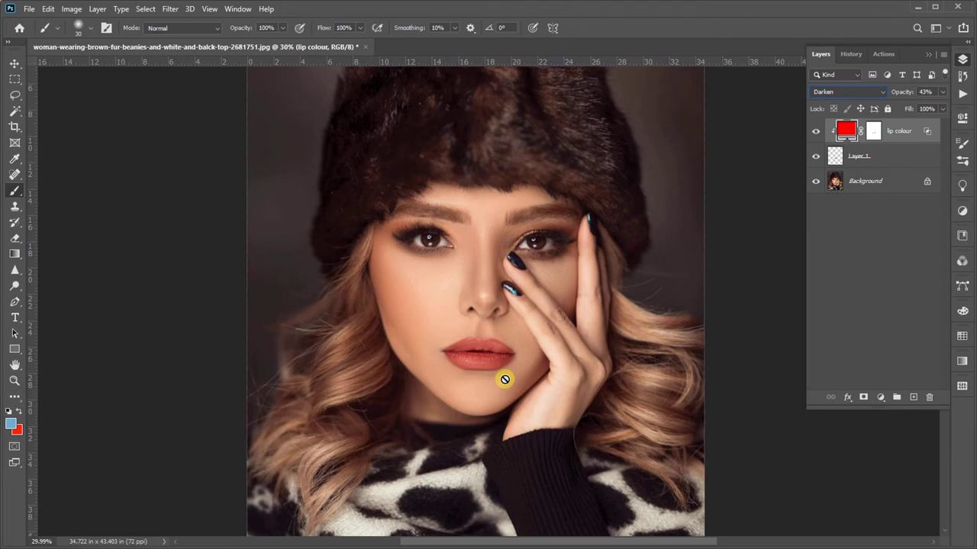
left_click(824, 93)
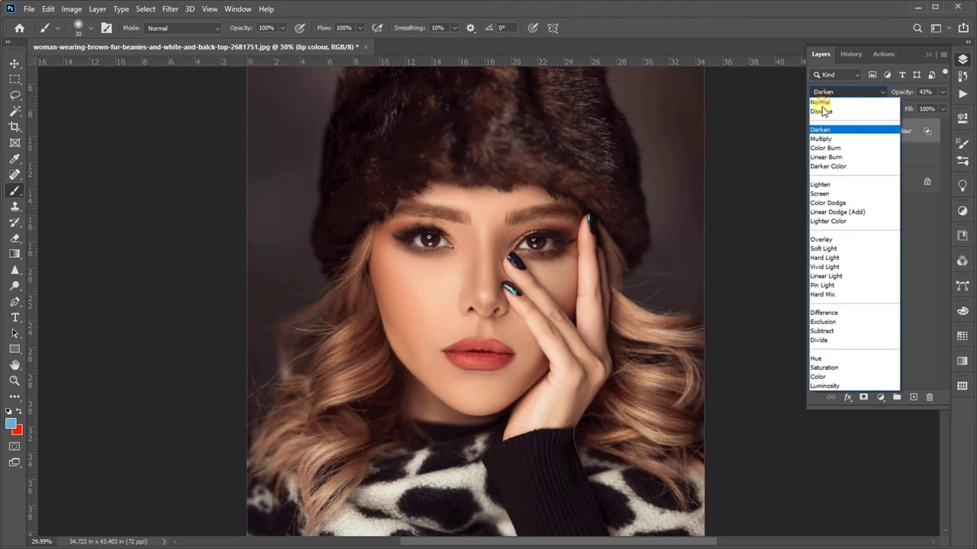
left_click(830, 139)
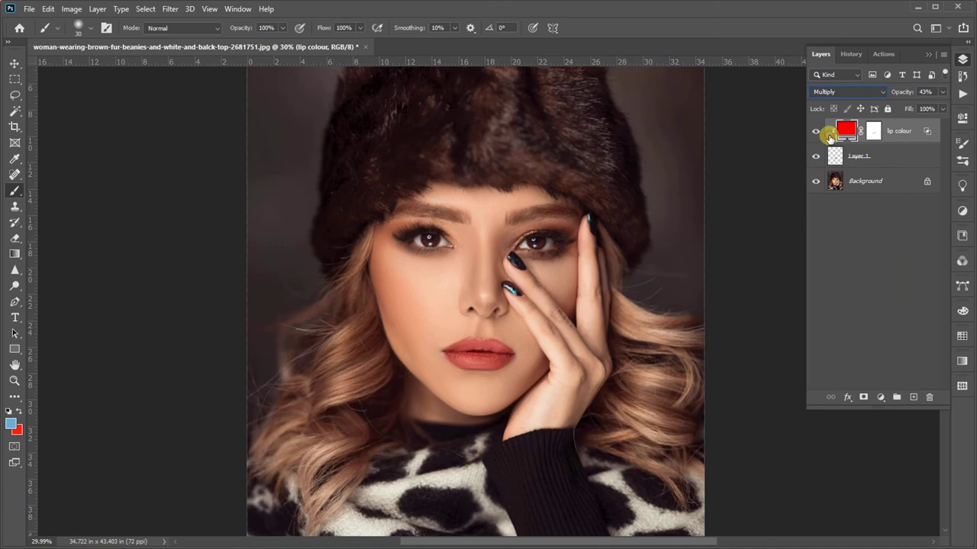
left_click(839, 93)
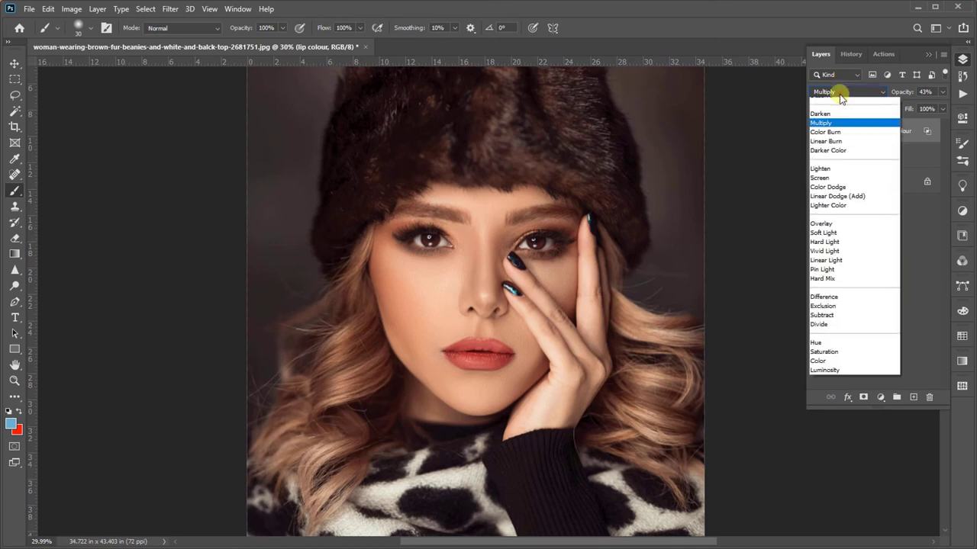
left_click(847, 248)
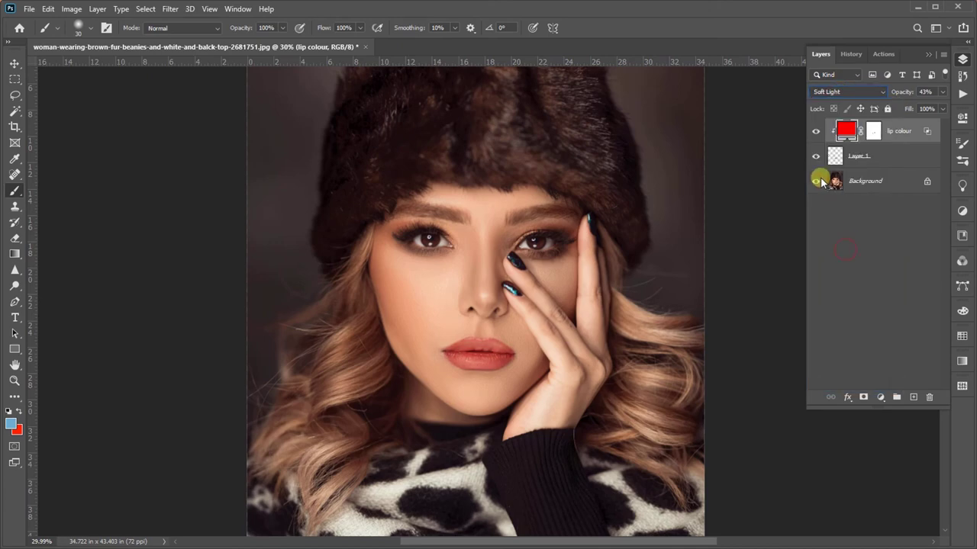
left_click(811, 128)
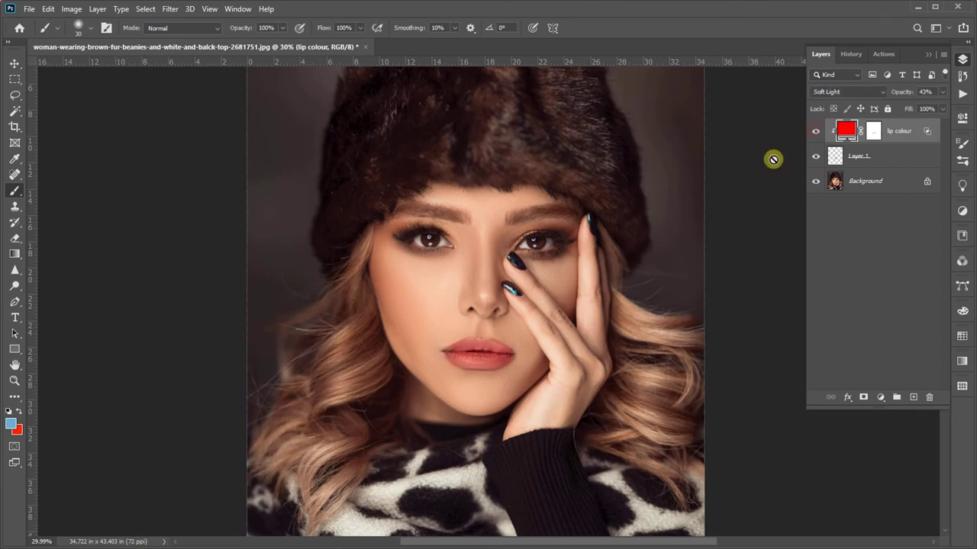